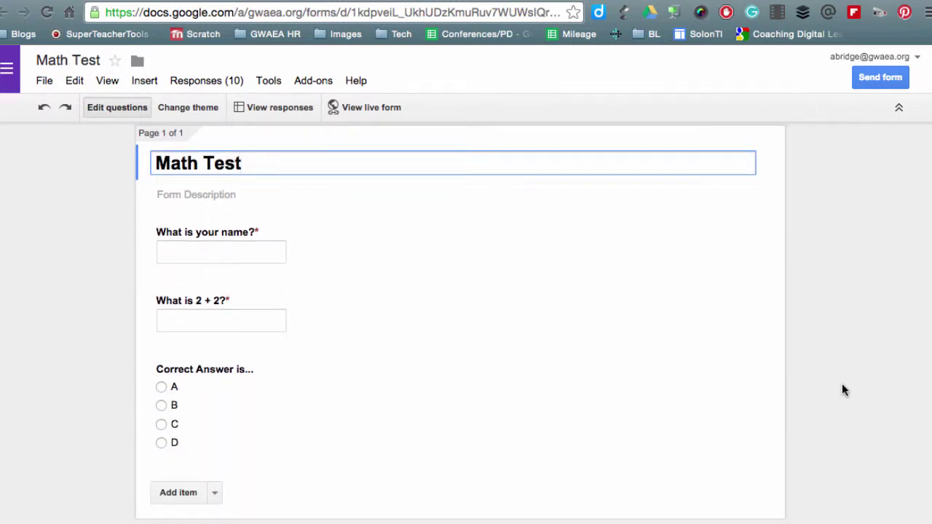
# - Open the summary of responses for the Math Test form and review the answers and charts for each question
pyautogui.scroll(3, 842, 391)
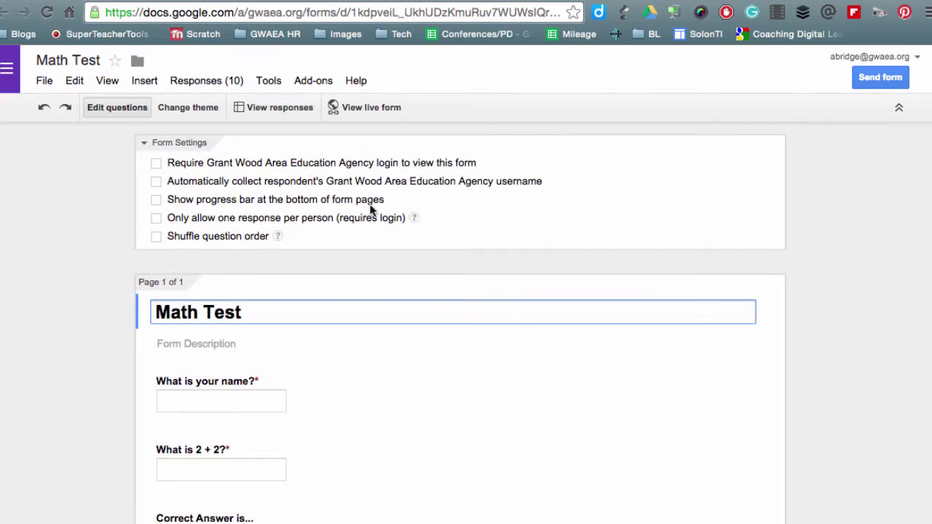
pyautogui.click(241, 86)
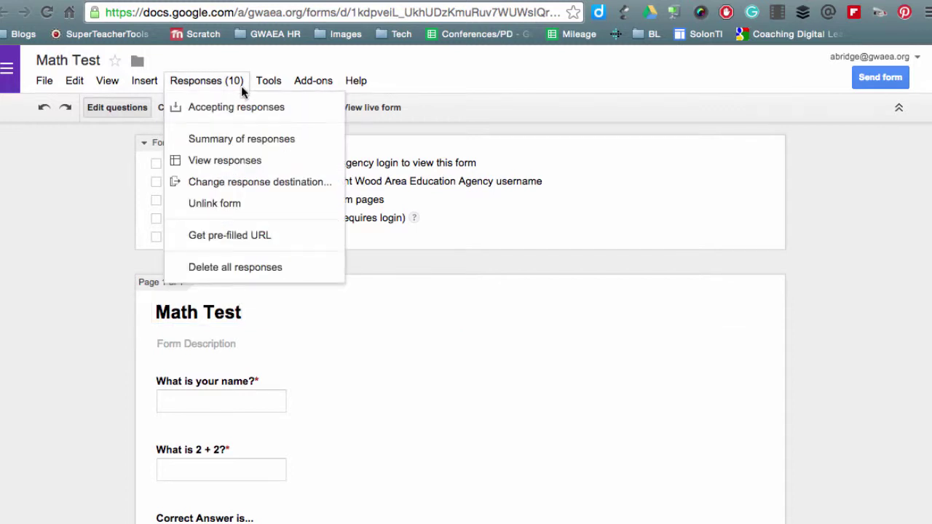
pyautogui.click(327, 150)
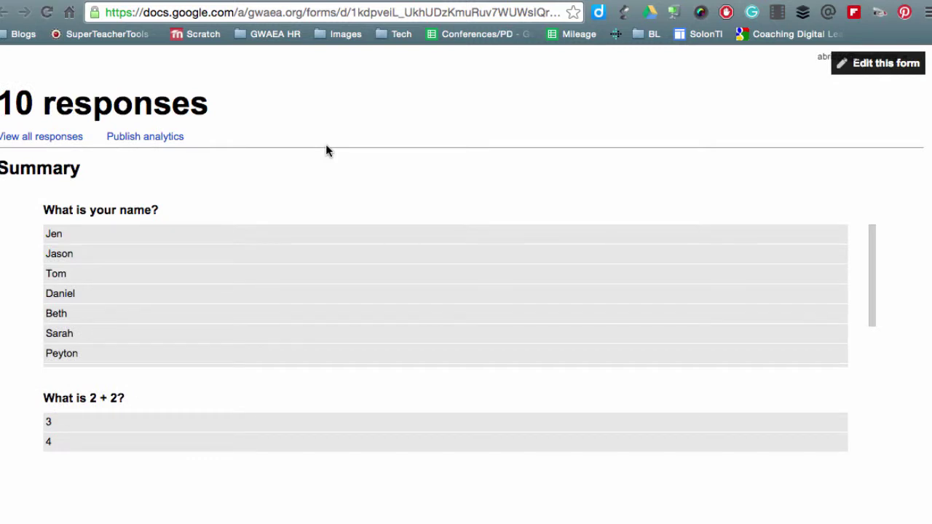
pyautogui.scroll(-3, 896, 496)
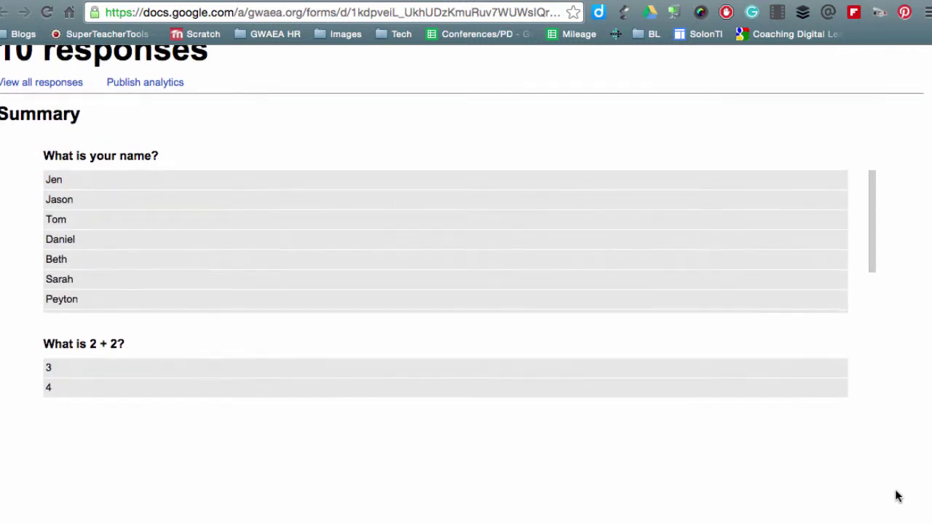
pyautogui.scroll(-3, 897, 495)
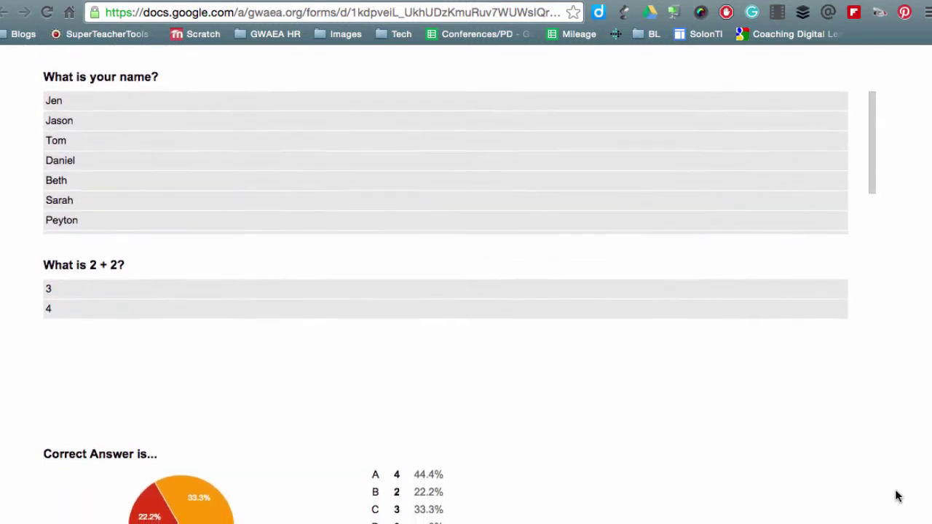
pyautogui.scroll(-1, 897, 495)
pyautogui.scroll(-5, 896, 496)
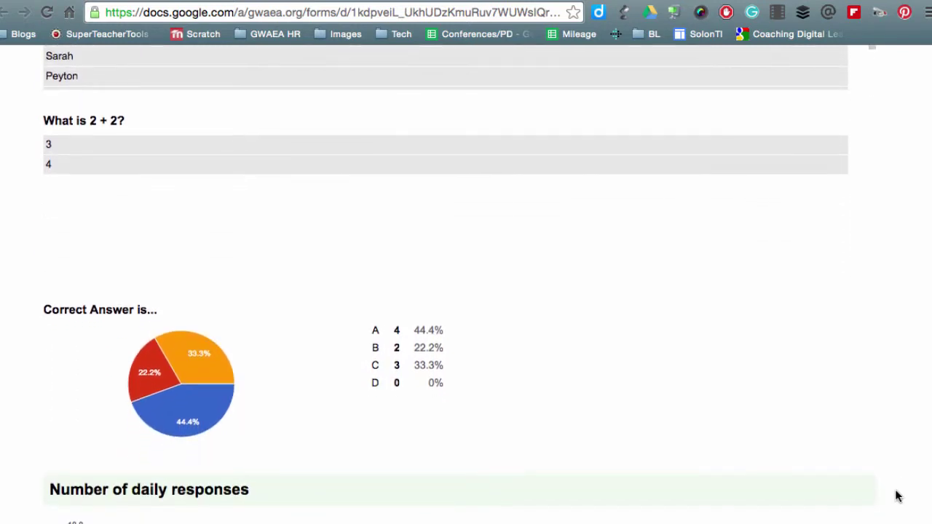
pyautogui.scroll(-2, 896, 495)
pyautogui.scroll(-1, 897, 496)
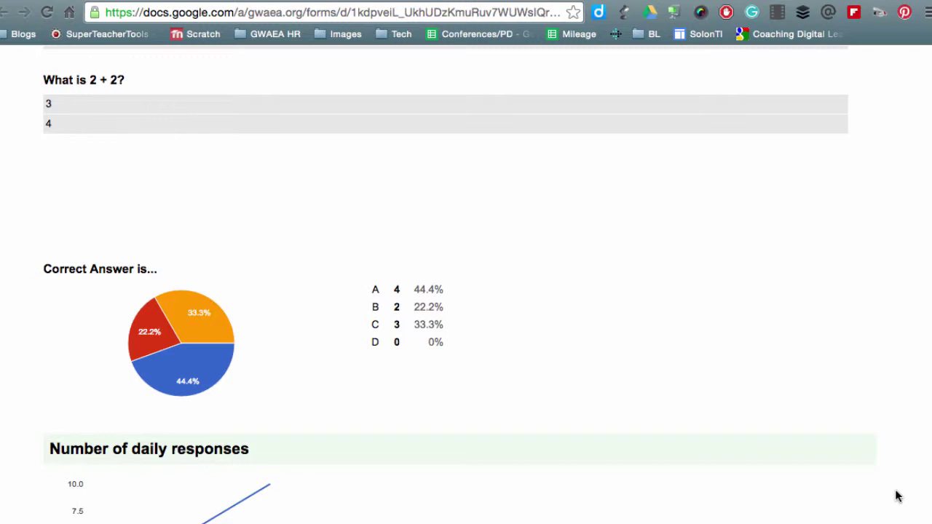
pyautogui.scroll(-3, 897, 495)
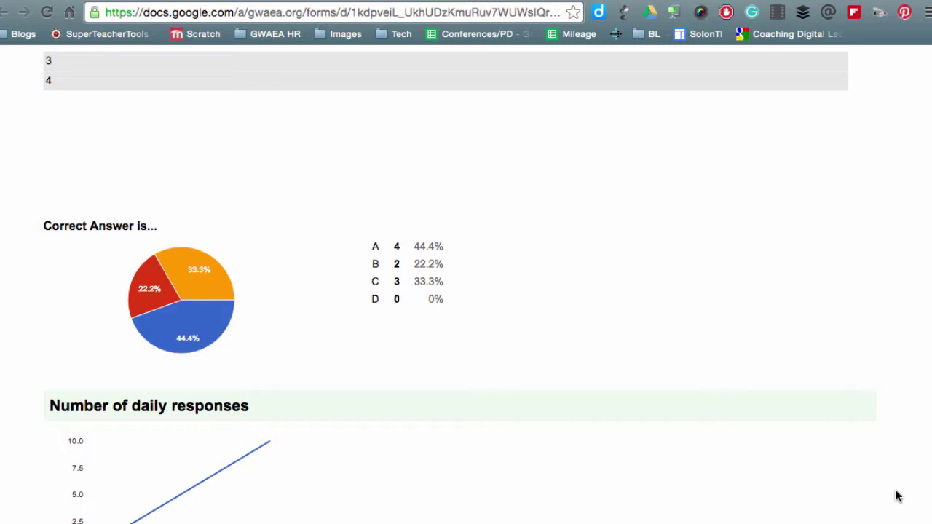
pyautogui.scroll(1, 897, 496)
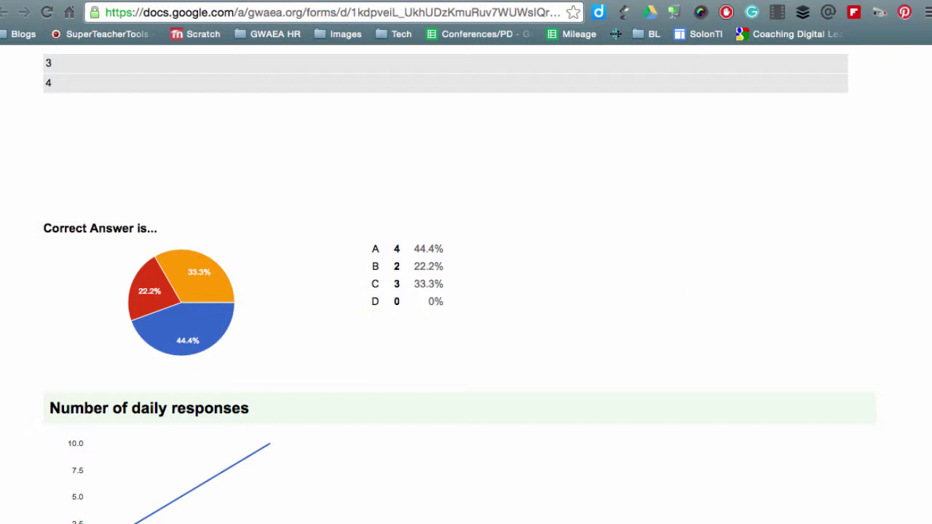
# - Return to the form editor, open its responses spreadsheet, and add a new blank sheet there
pyautogui.click(334, 1)
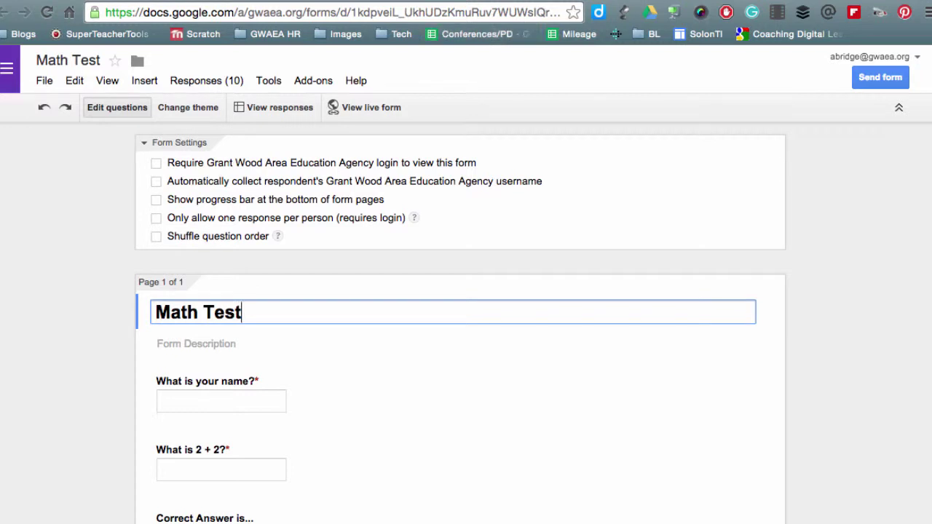
pyautogui.click(277, 114)
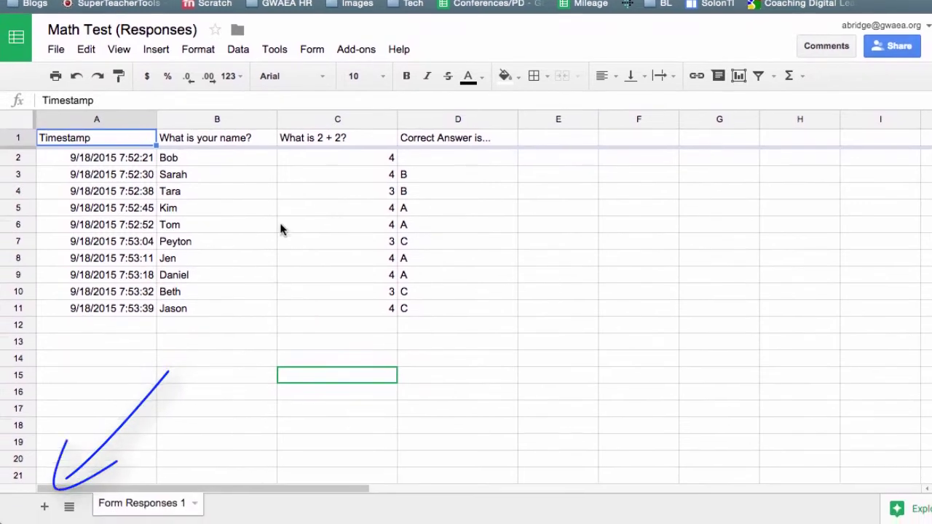
pyautogui.click(46, 506)
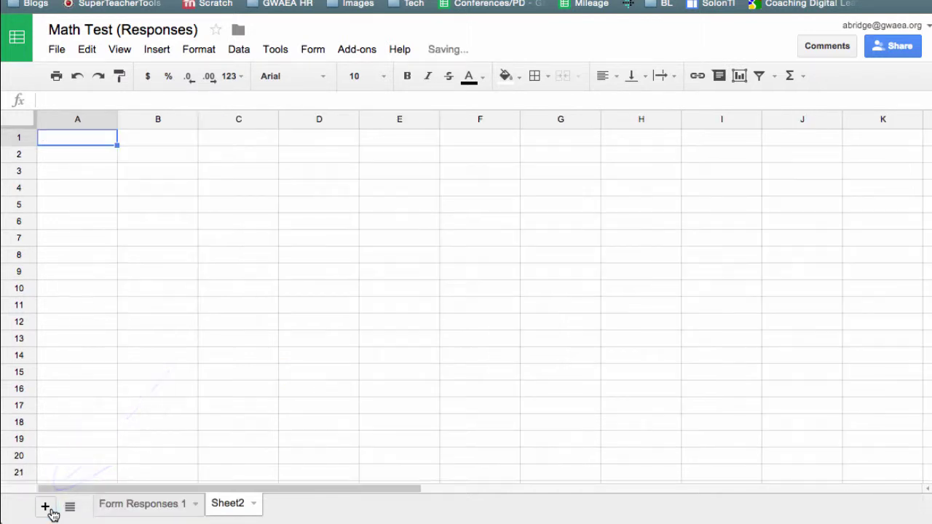
# - Copy the response data in A2:D11 of Form Responses 1 and paste it into Sheet2 starting at cell A1
pyautogui.click(162, 510)
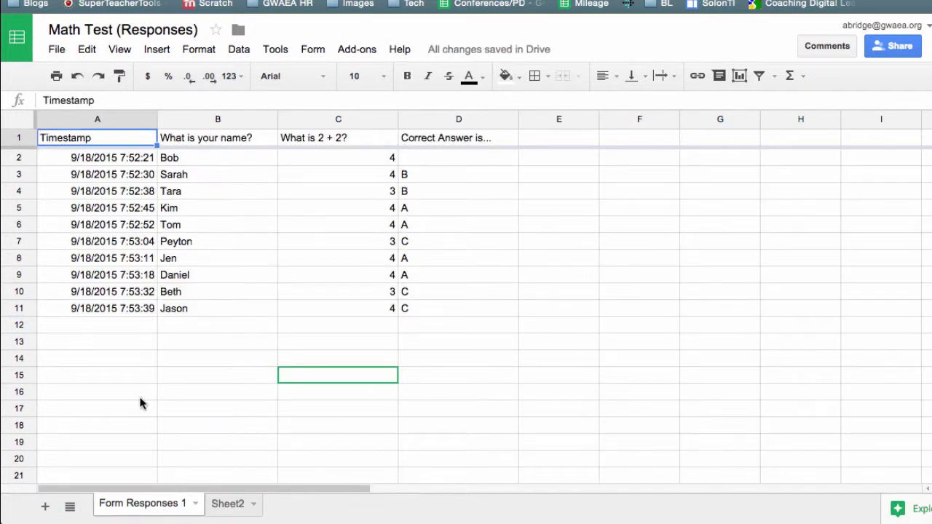
pyautogui.click(74, 162)
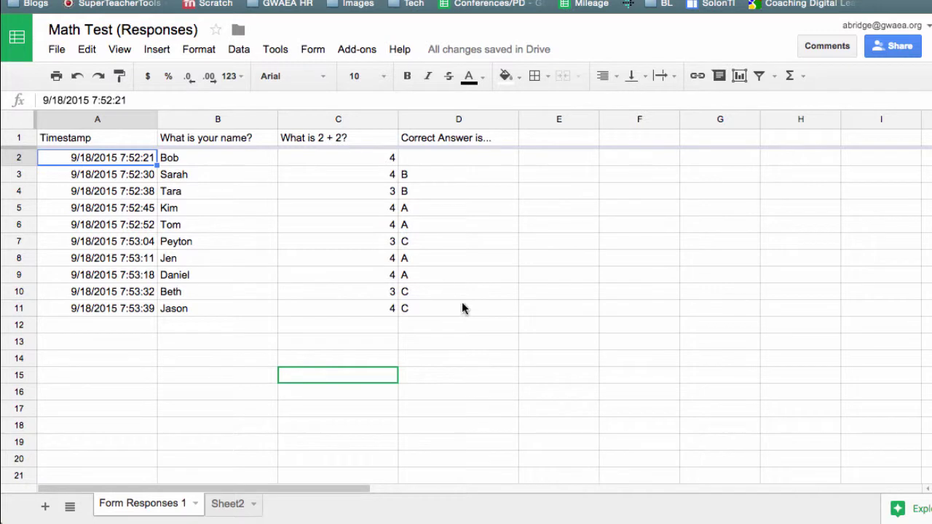
pyautogui.moveTo(462, 309); pyautogui.dragTo(100, 160)
pyautogui.rightClick(99, 162)
pyautogui.click(124, 197)
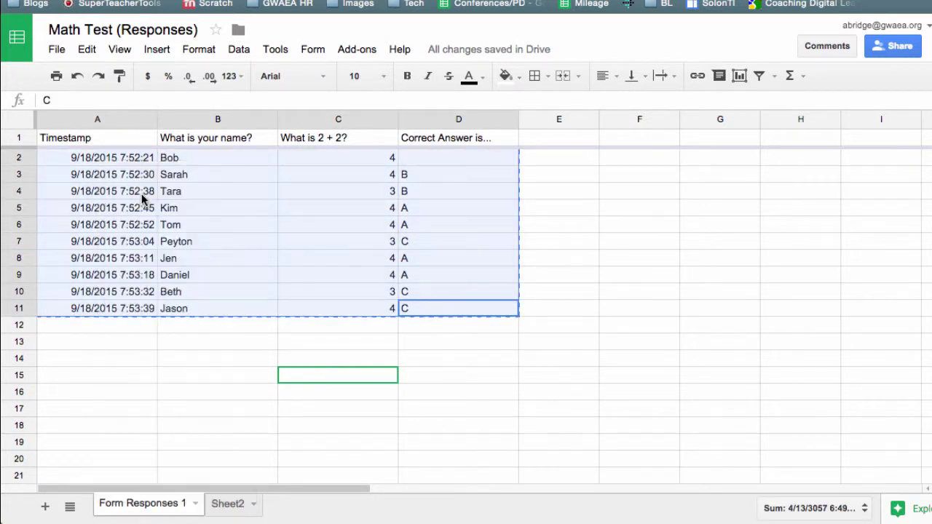
pyautogui.click(230, 504)
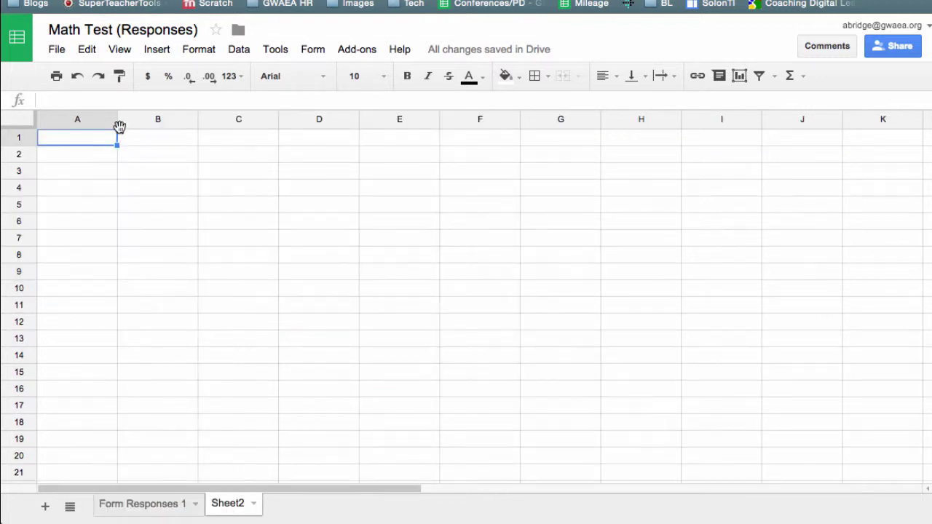
pyautogui.press('super+v')
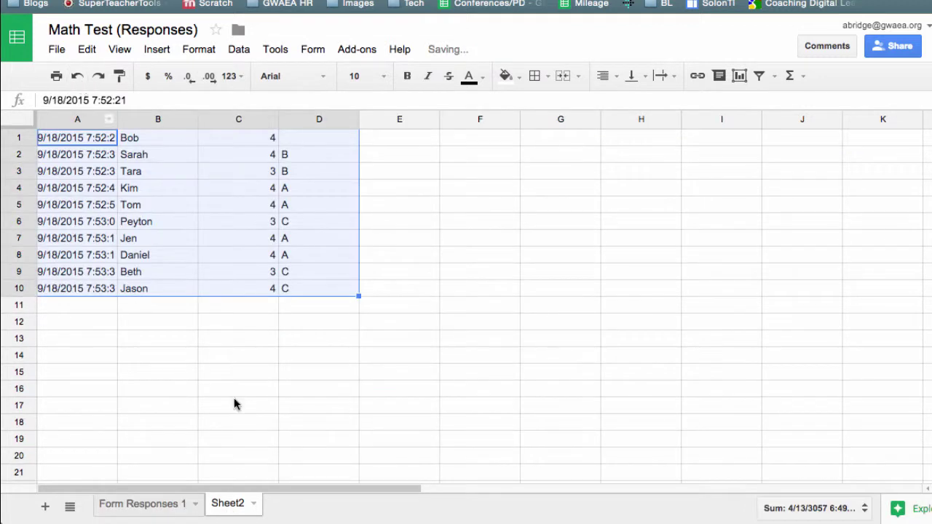
# - Rename Sheet2 as "2015 Class data"
pyautogui.rightClick(242, 508)
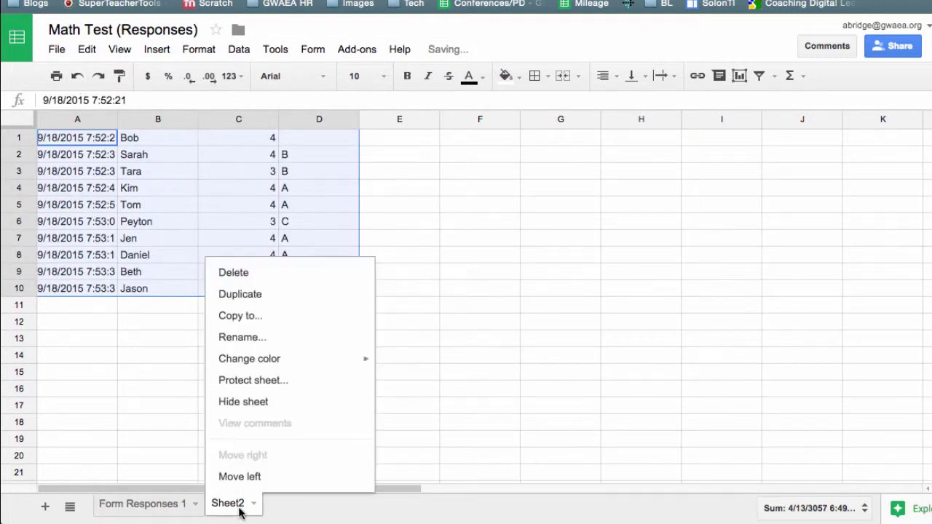
pyautogui.click(271, 335)
pyautogui.write('201')
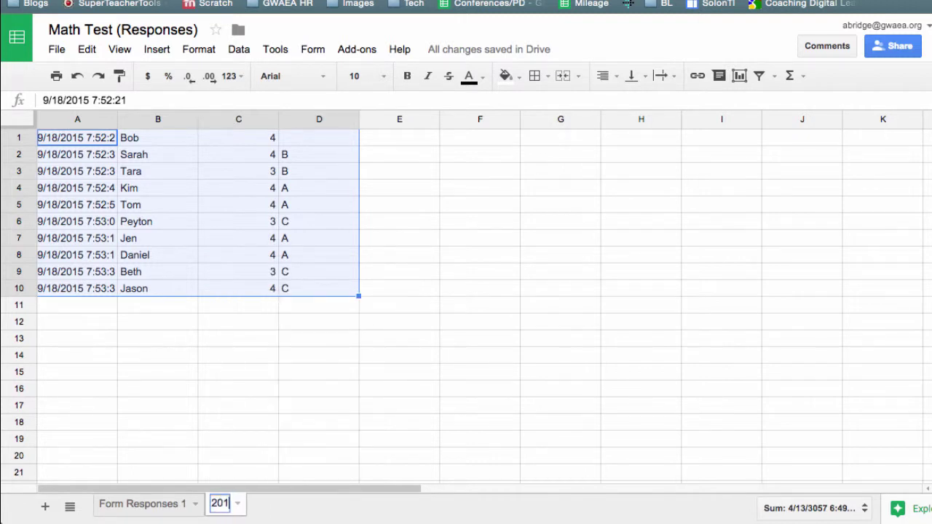
pyautogui.write('5 Class data')
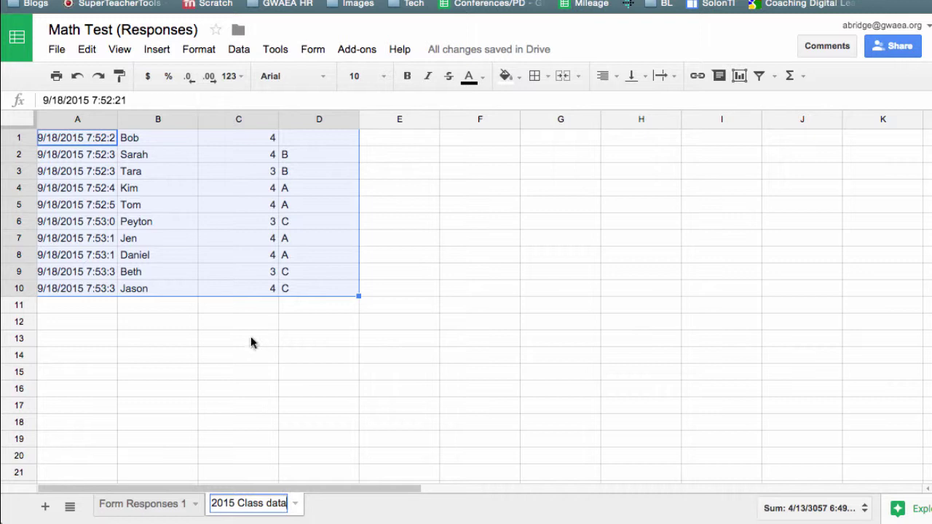
pyautogui.click(237, 371)
# - Clear the contents of the response cells A2:D11 on the Form Responses 1 sheet
pyautogui.click(172, 510)
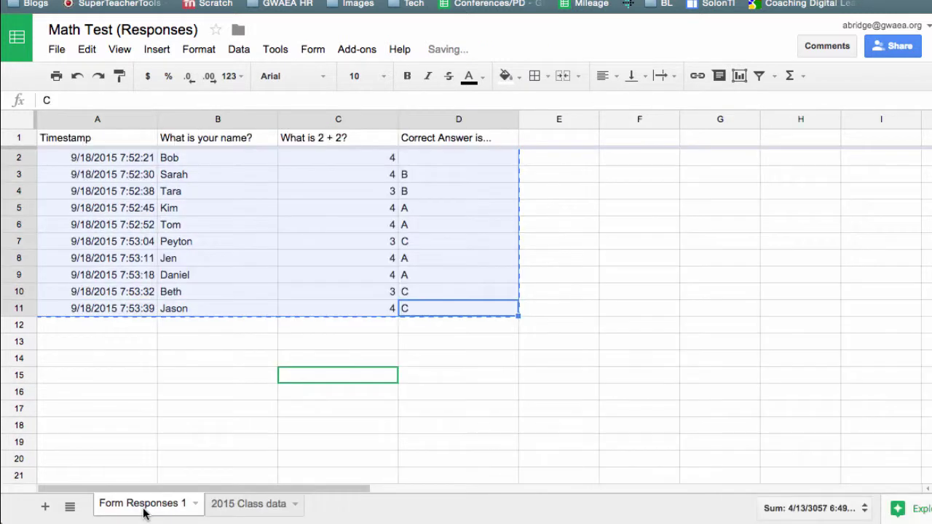
pyautogui.click(285, 394)
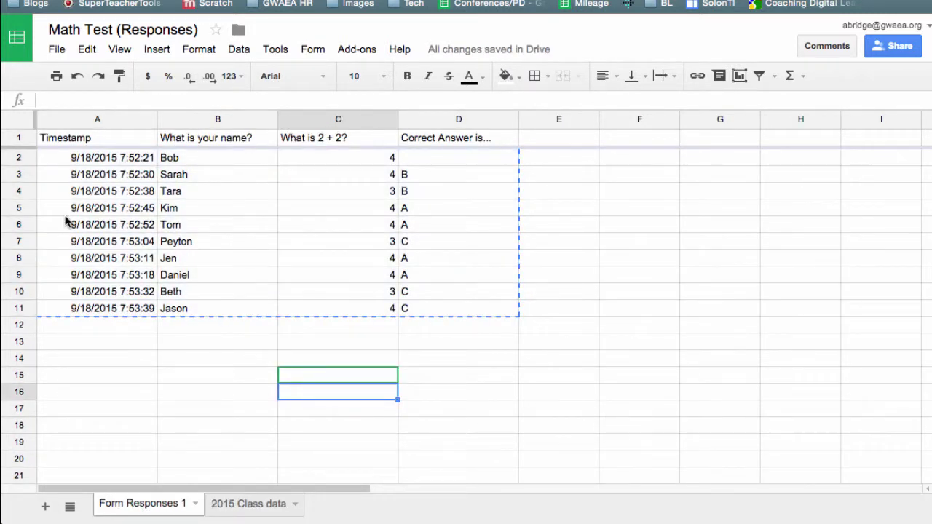
pyautogui.moveTo(60, 157); pyautogui.dragTo(473, 313)
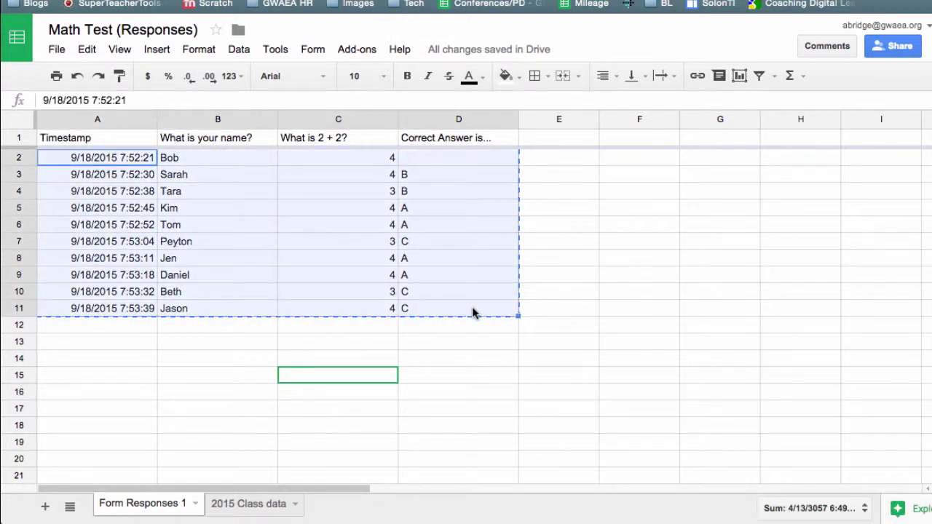
pyautogui.press('Delete')
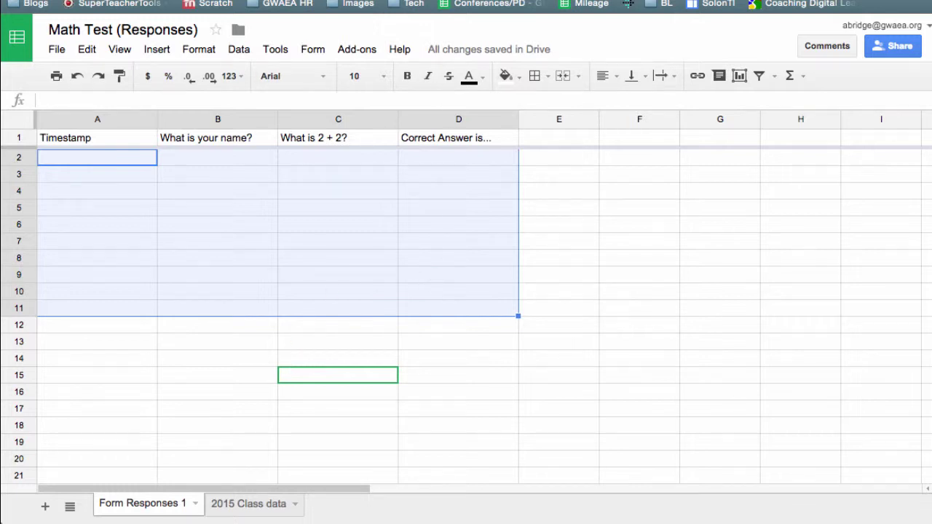
# - Submit a test response in the live form with a student's first name, answer 4, and option A, and return to the responses spreadsheet
pyautogui.click(291, 2)
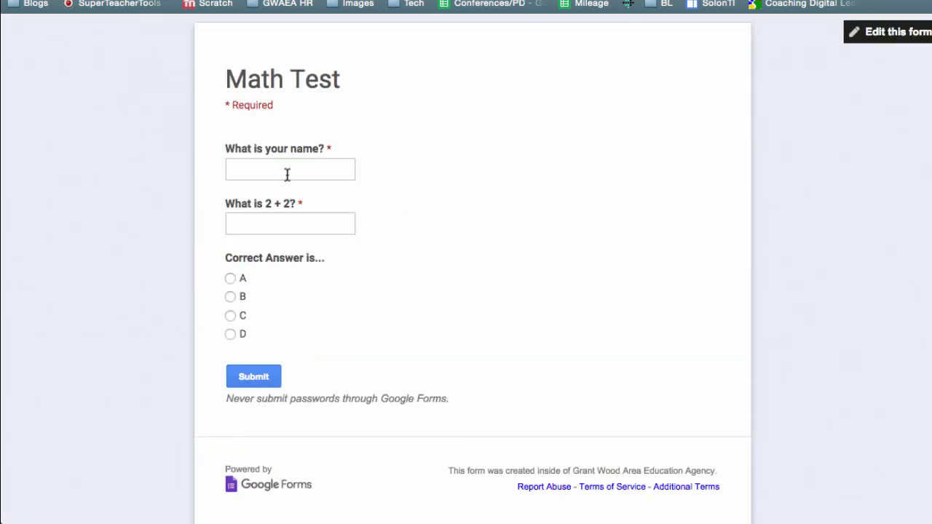
pyautogui.click(287, 174)
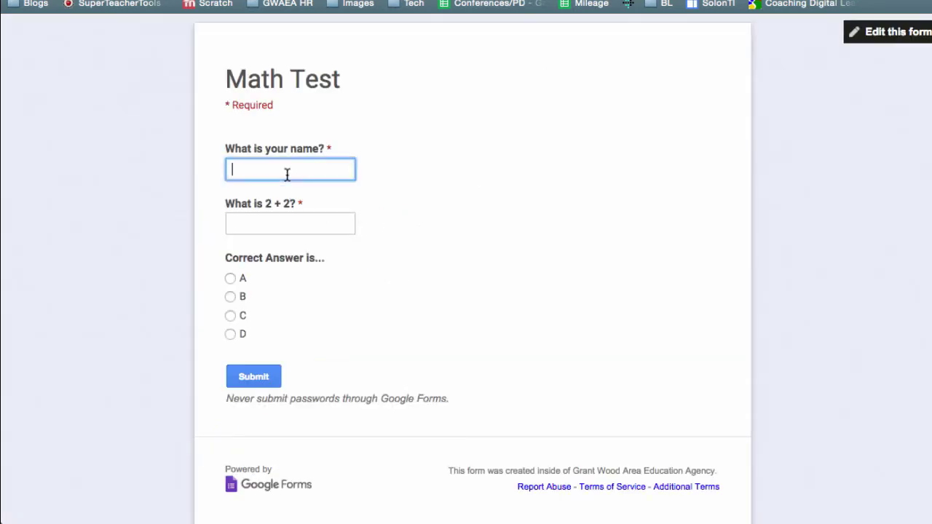
pyautogui.write('Sadi')
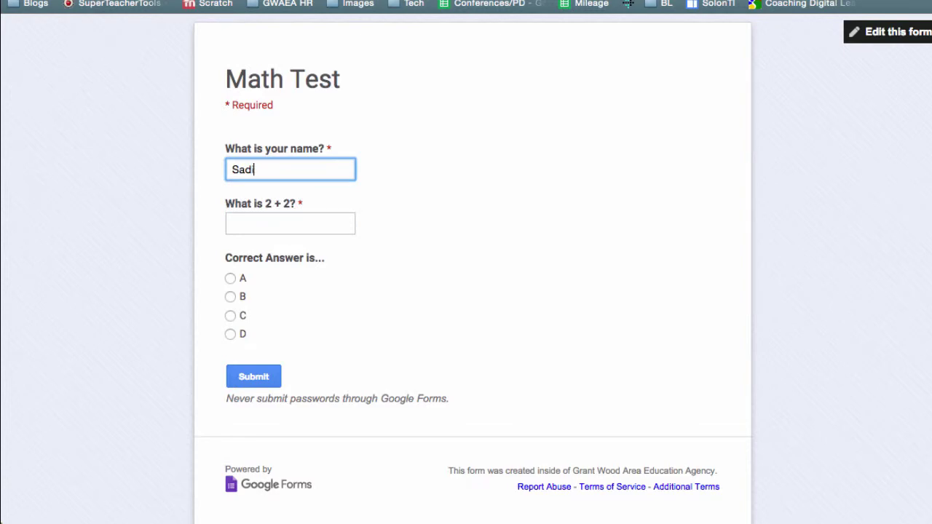
pyautogui.press('Tab')
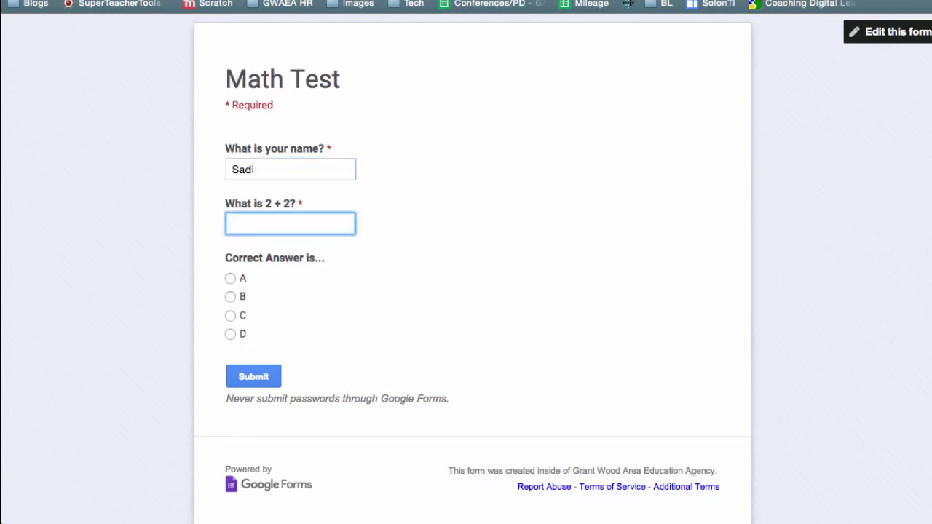
pyautogui.click(302, 170)
pyautogui.write('e')
pyautogui.click(265, 229)
pyautogui.write('4')
pyautogui.click(230, 278)
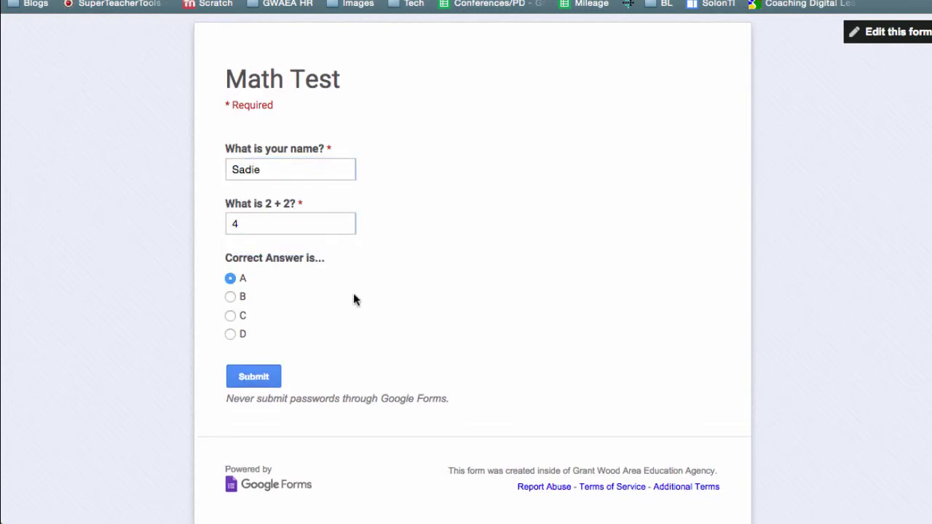
pyautogui.press('Return')
pyautogui.hotkey('ctrl', 'Tab')
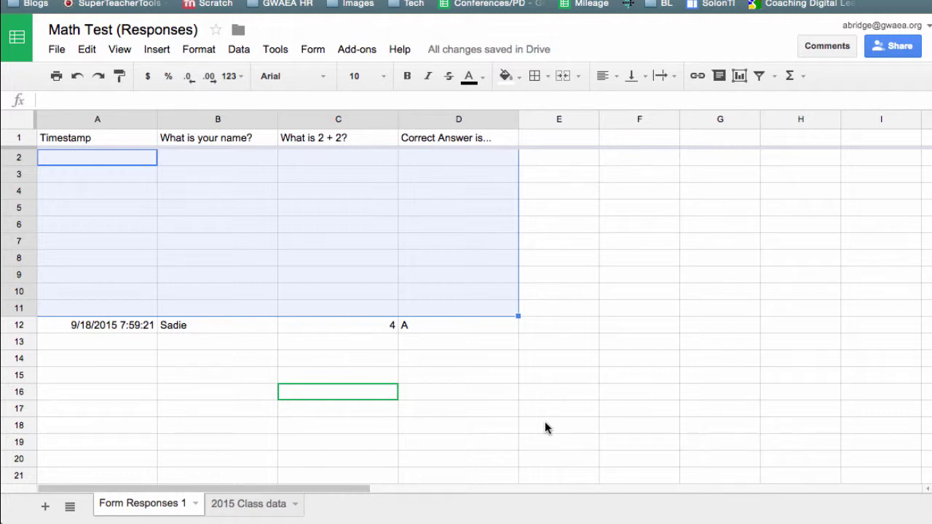
# - Undo the clearing of the response cells on the Form Responses 1 sheet
pyautogui.click(78, 76)
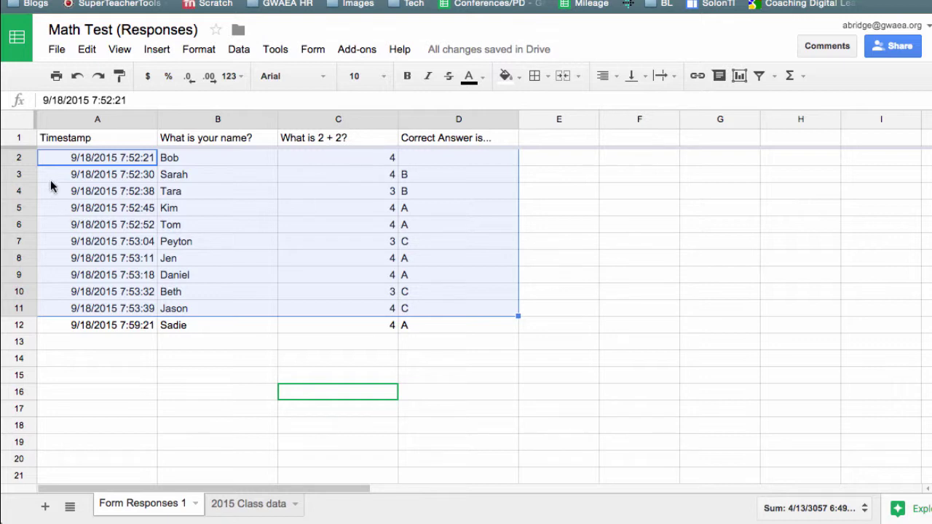
# - Delete the entire response rows 2 to 12 from the Form Responses 1 sheet, keeping the header row
pyautogui.click(26, 160)
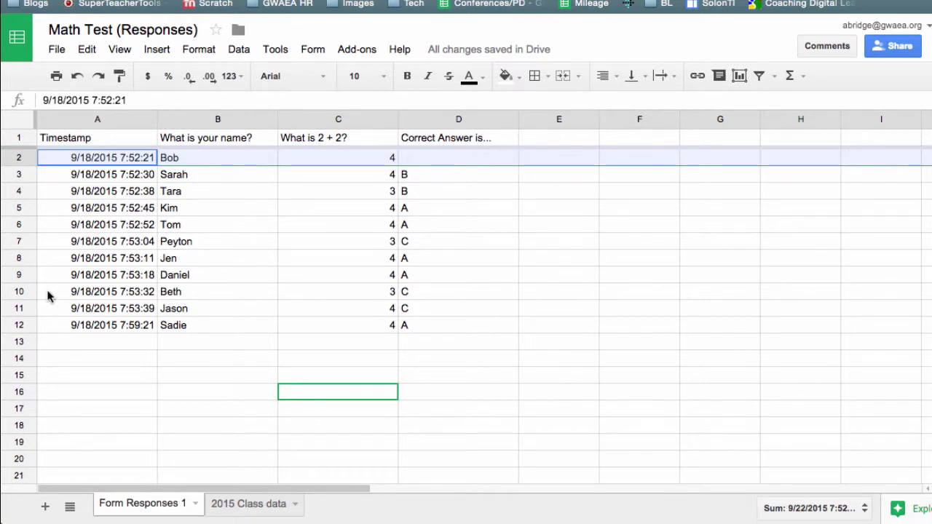
pyautogui.keyDown('shift'); pyautogui.click(22, 326); pyautogui.keyUp('shift')
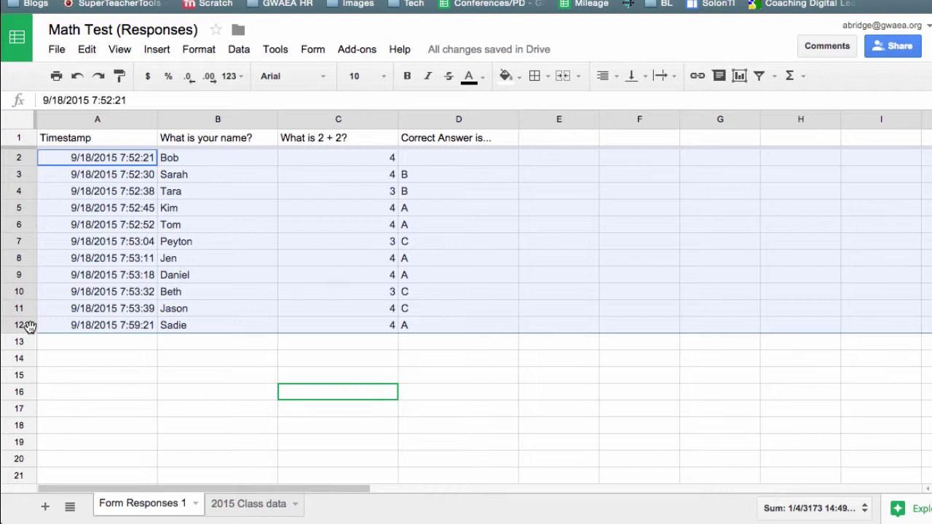
pyautogui.rightClick(58, 274)
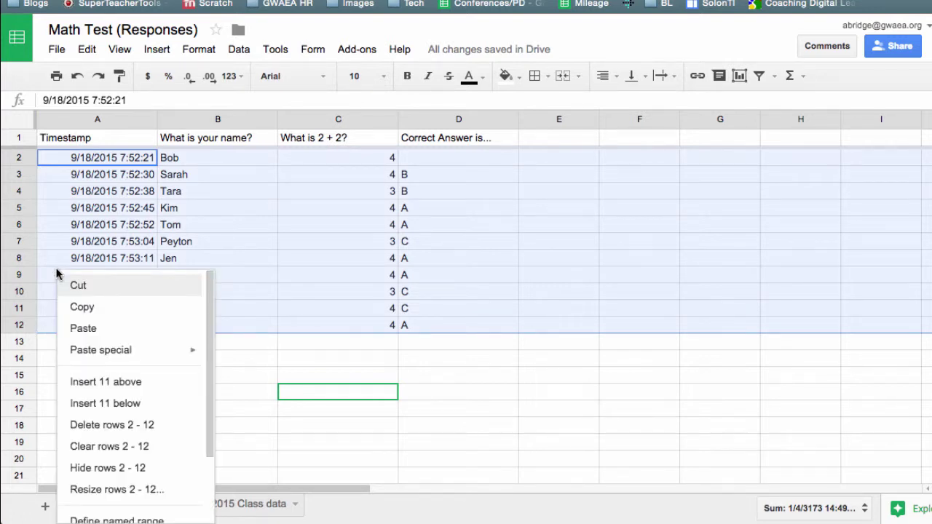
pyautogui.click(167, 424)
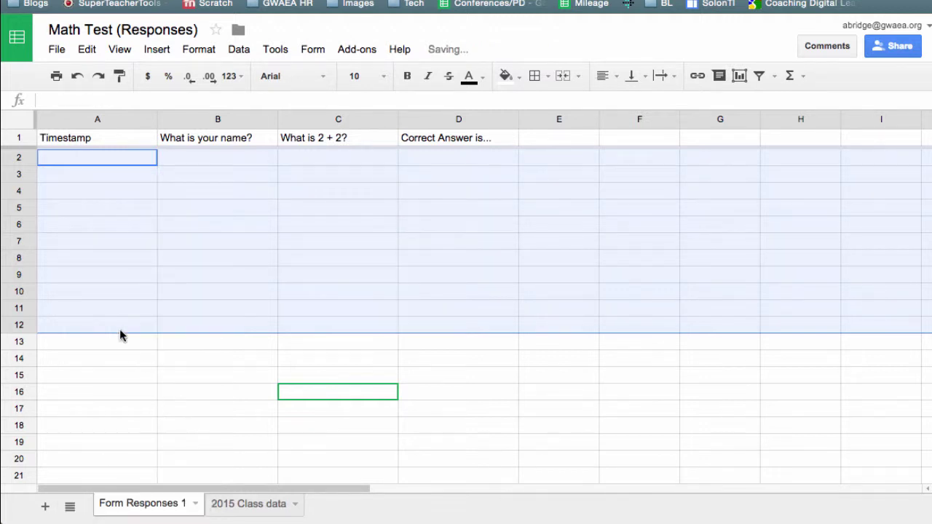
# - Switch to the Math Test form editor and delete all of the form's stored responses
pyautogui.click(120, 352)
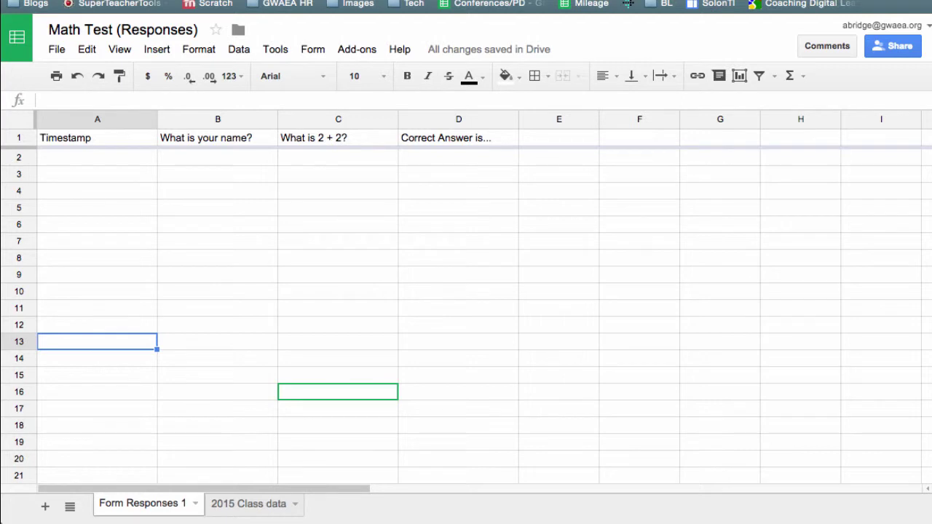
pyautogui.hotkey('ctrl', 'Tab')
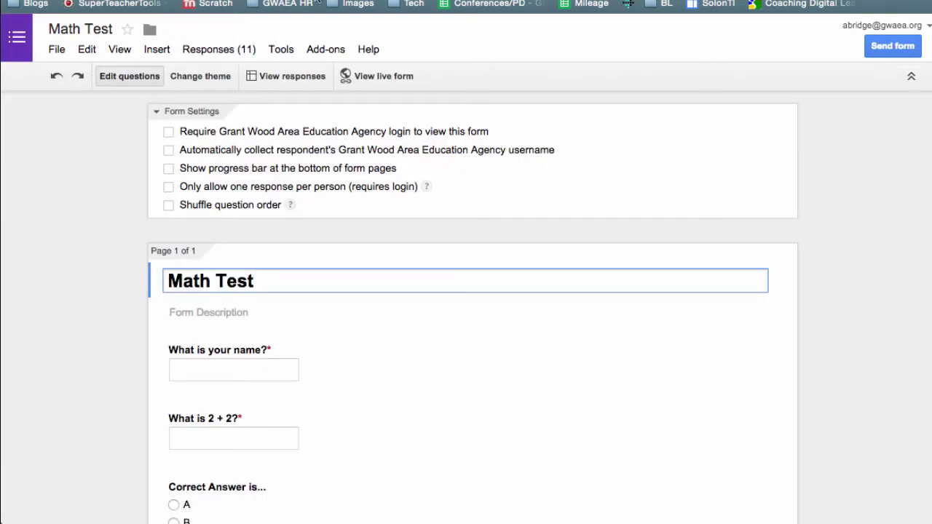
pyautogui.click(228, 53)
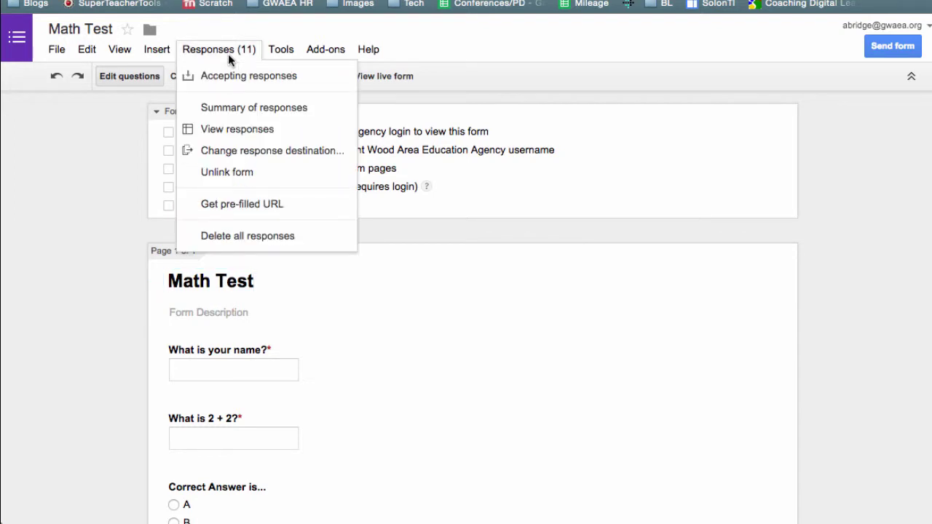
pyautogui.click(326, 239)
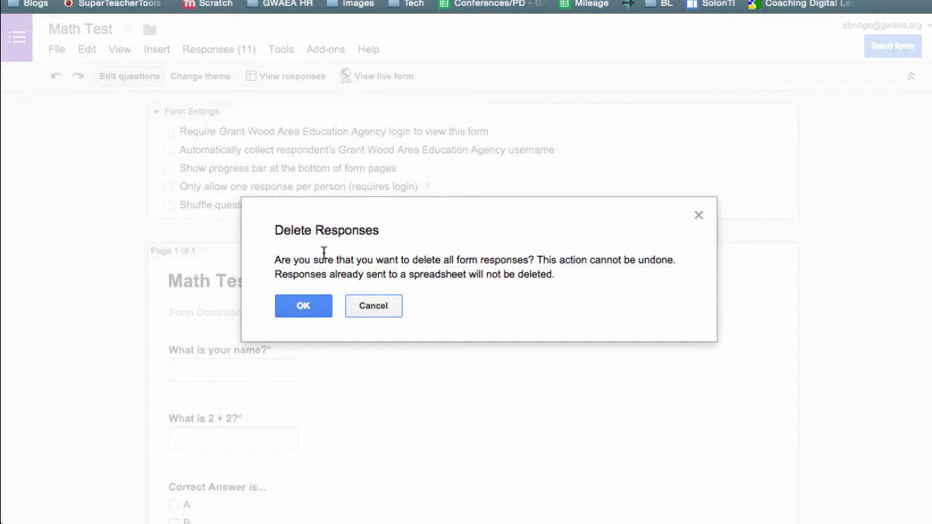
pyautogui.click(304, 310)
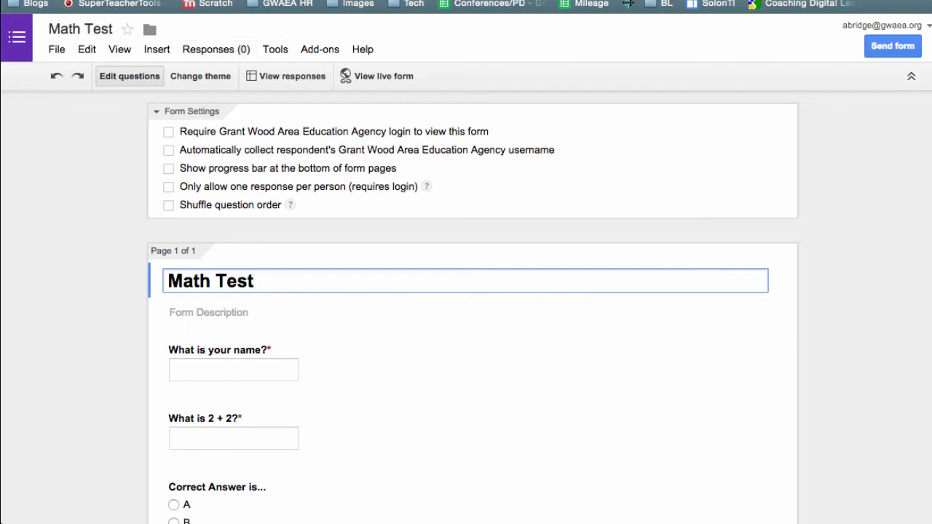
# - Open the summary of responses for the Math Test form
pyautogui.hotkey('ctrl', 'Tab')
pyautogui.hotkey('ctrl', 'shift', 'Tab')
pyautogui.click(201, 55)
pyautogui.click(252, 107)
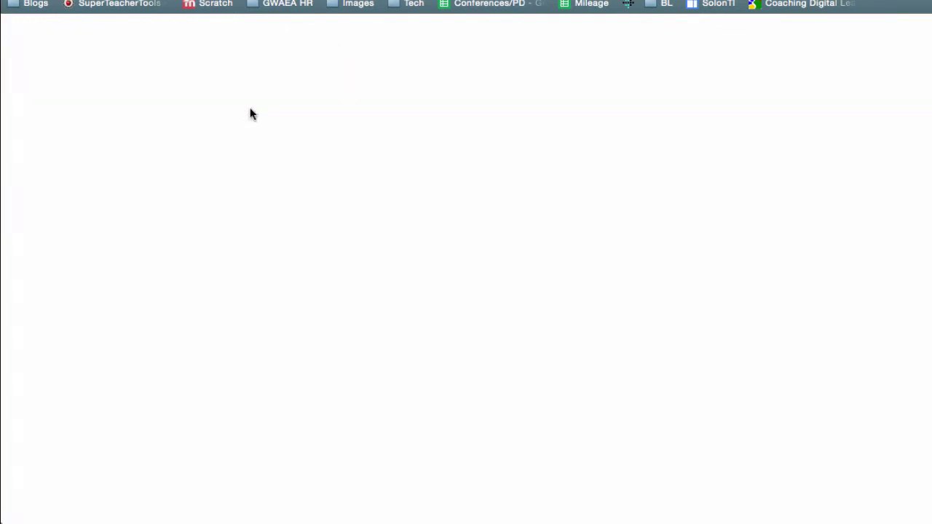